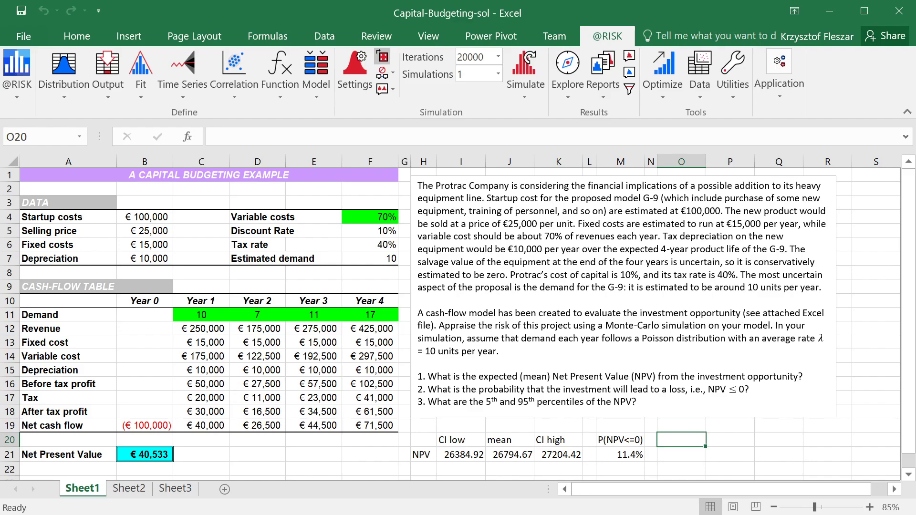
Label cell O21 as "NPV" and cell O20 as "Percentile".
click(688, 456)
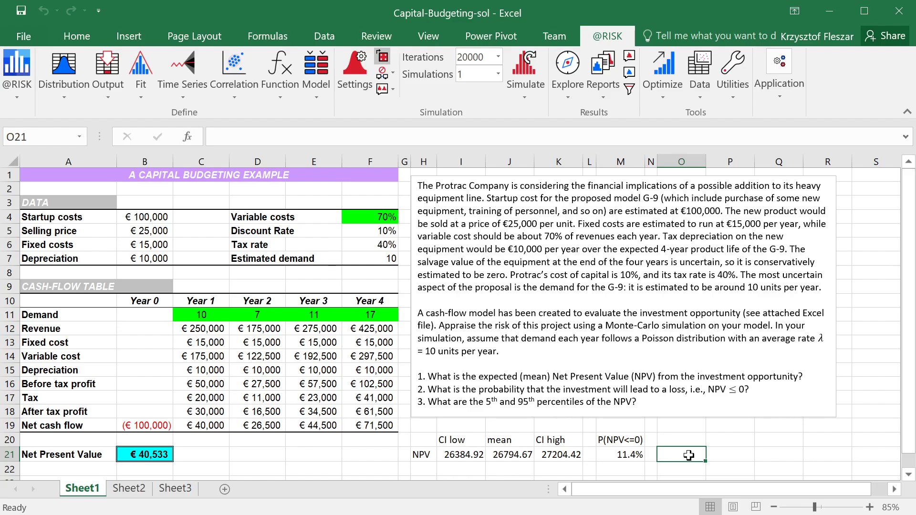
text(N)
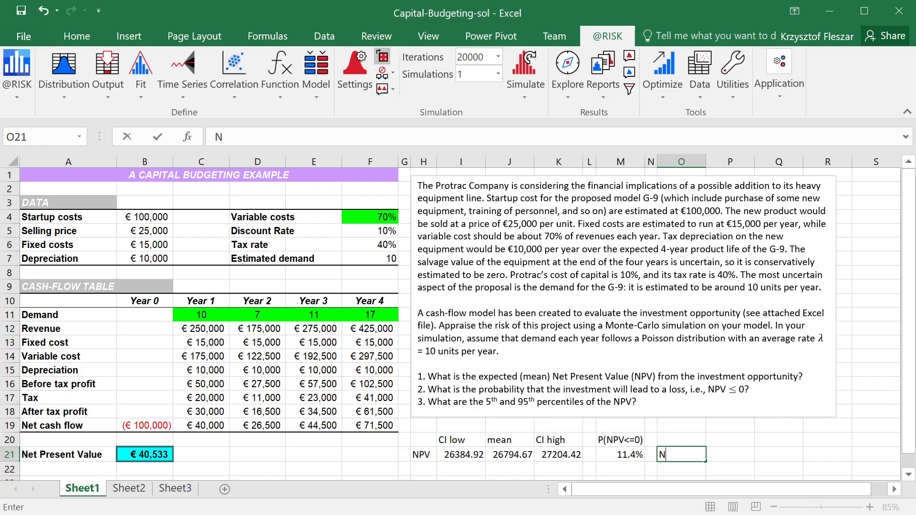
text(PV)
key(Up)
text(PE)
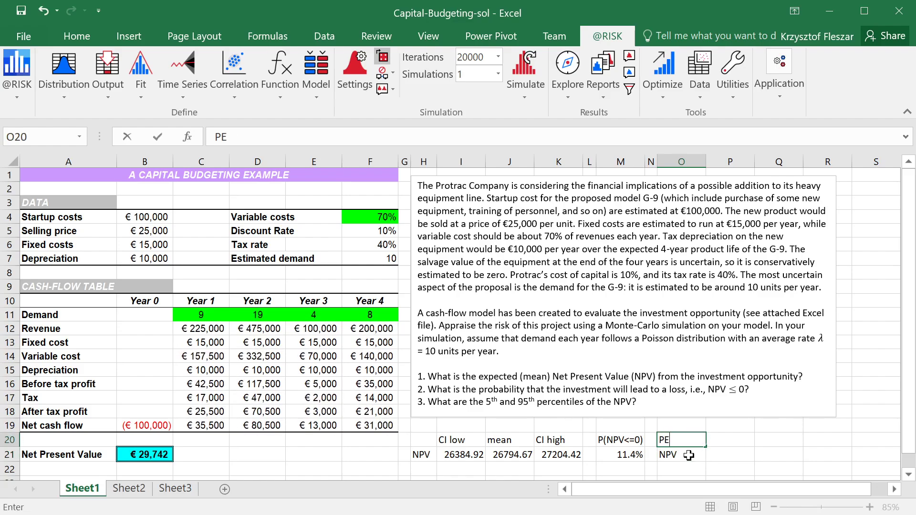
text(rcie)
key(BackSpace)
key(BackSpace)
text(entile)
key(Tab)
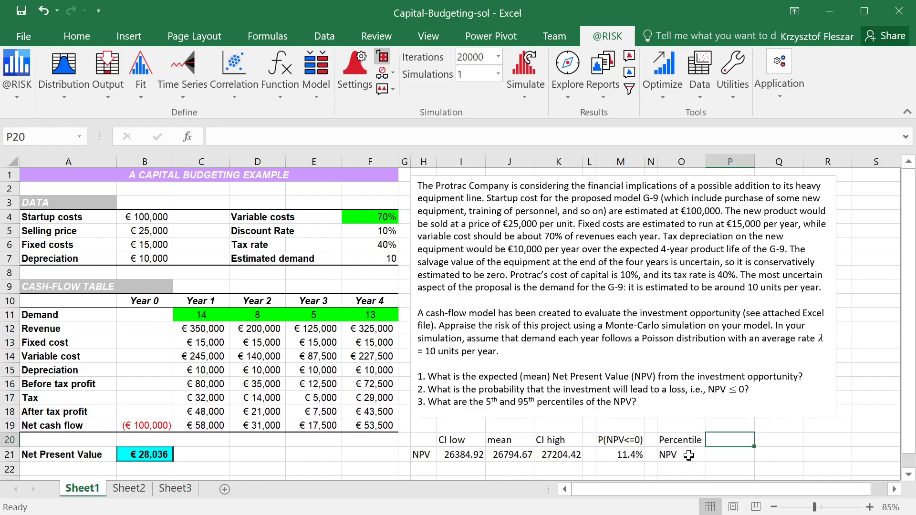
text(.)
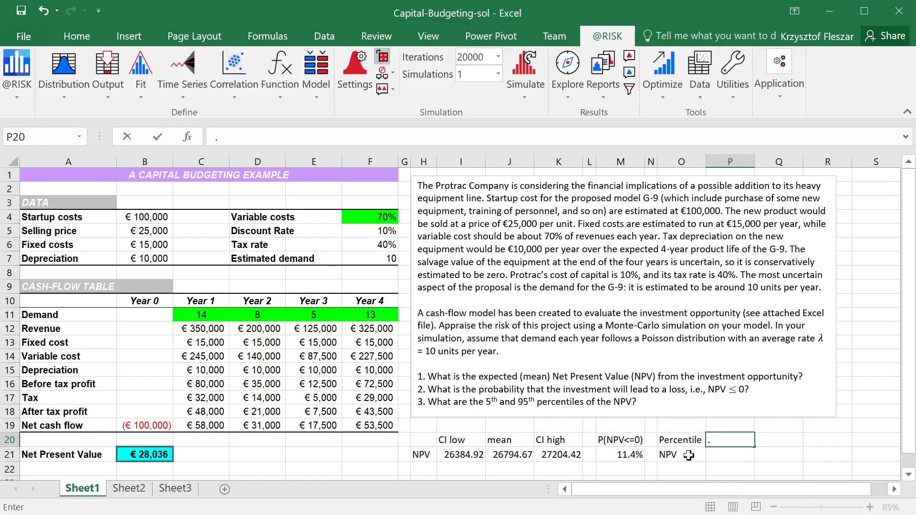
key(BackSpace)
text(%%)
key(Return)
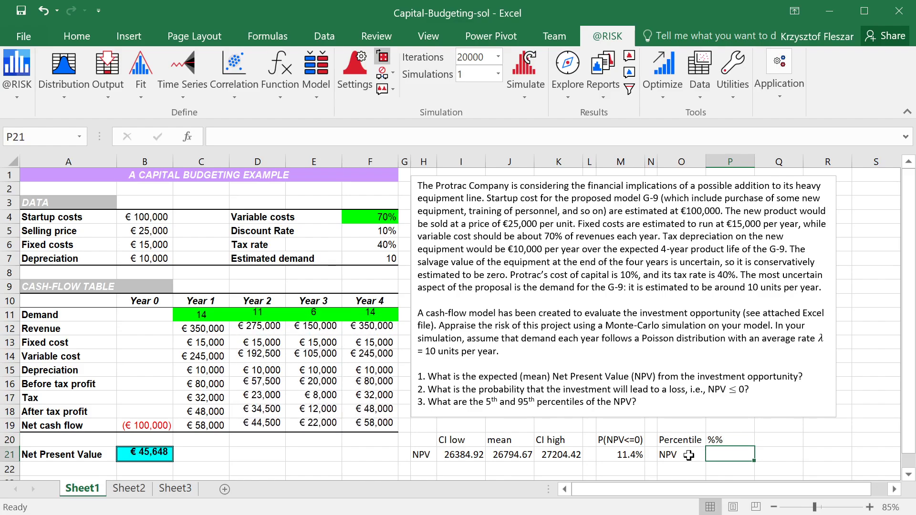
Enter the percentile headings 5% in P20, 50% in Q20 and 95% in R20.
key(Up)
text(5%)
key(Return)
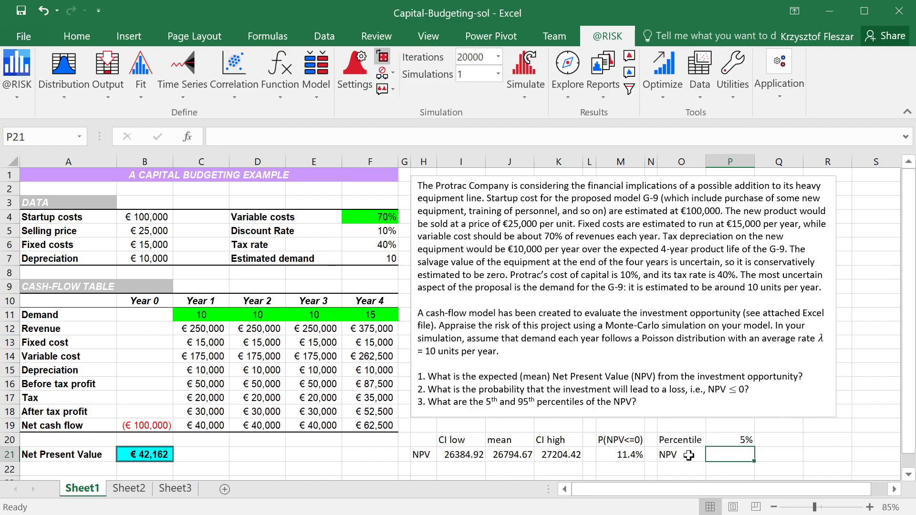
key(Up)
key(Right)
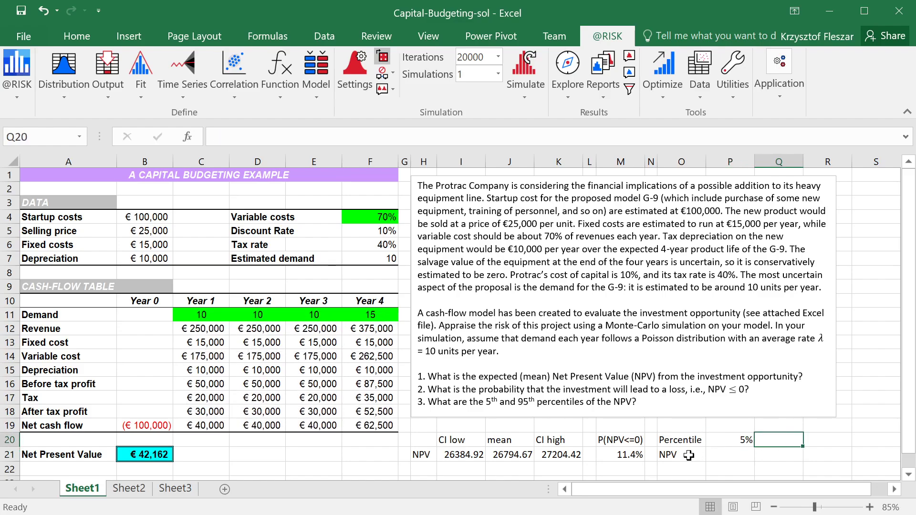
text(50%)
key(Tab)
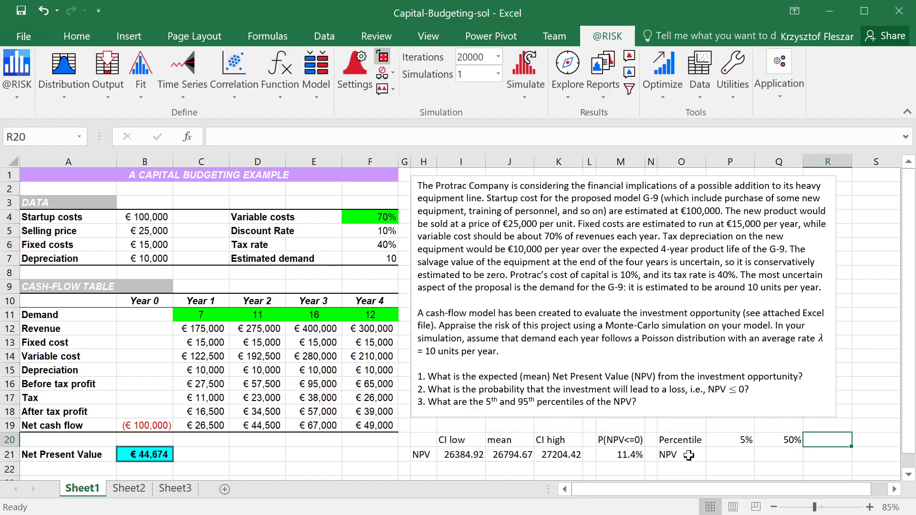
text(95%)
key(Return)
key(Up)
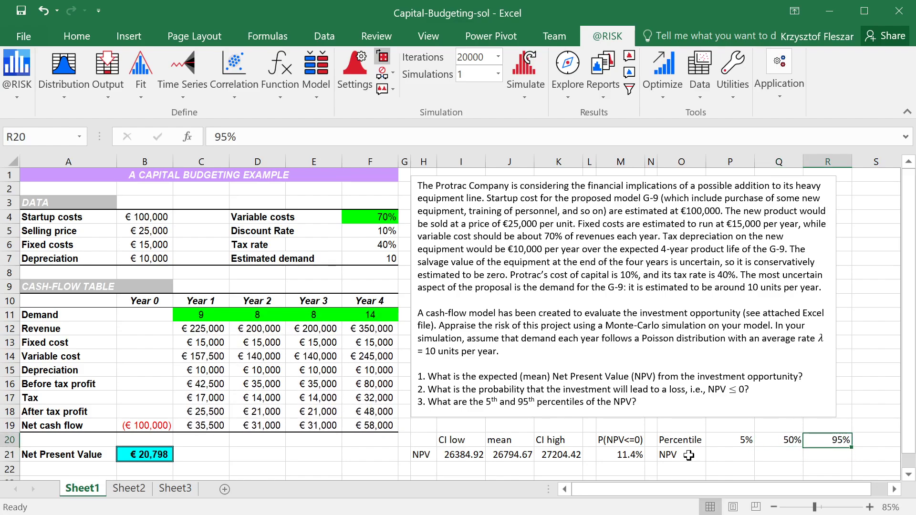
key(Left)
key(Down)
key(Up)
key(Left)
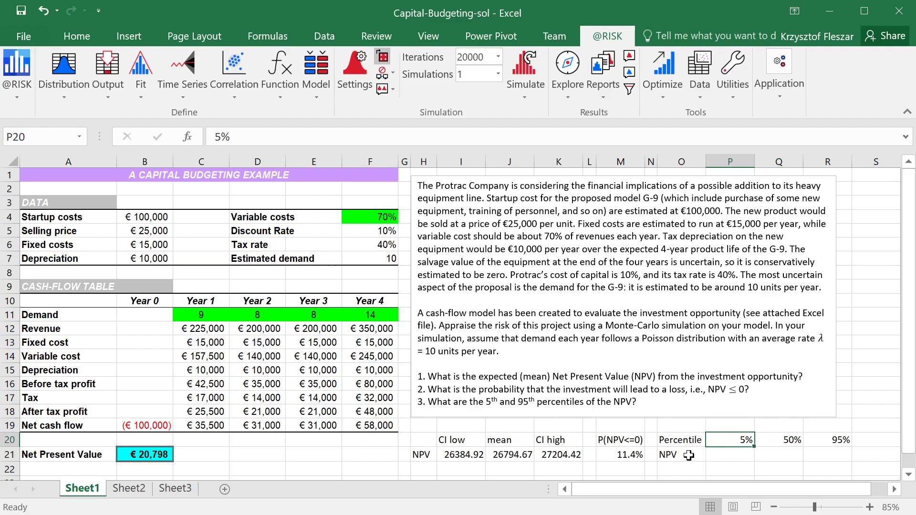
key(Right)
key(Down)
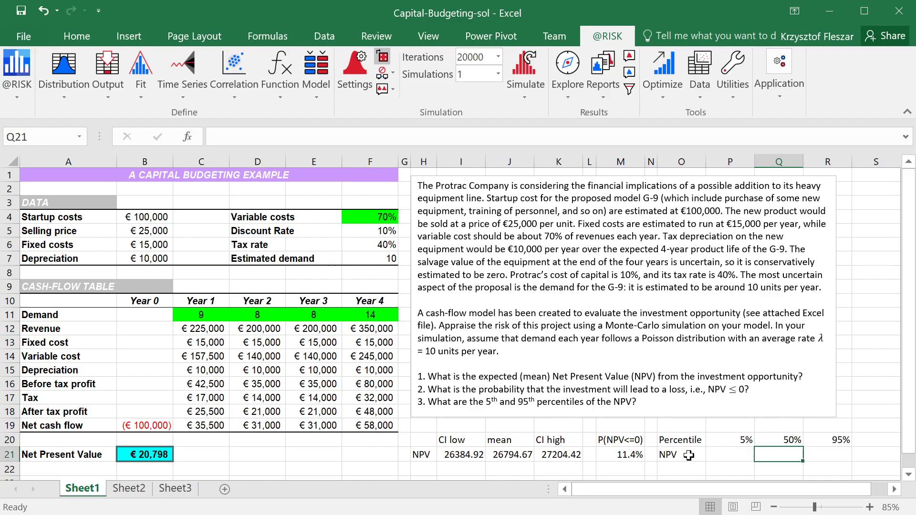
key(Left)
key(Right)
key(Left)
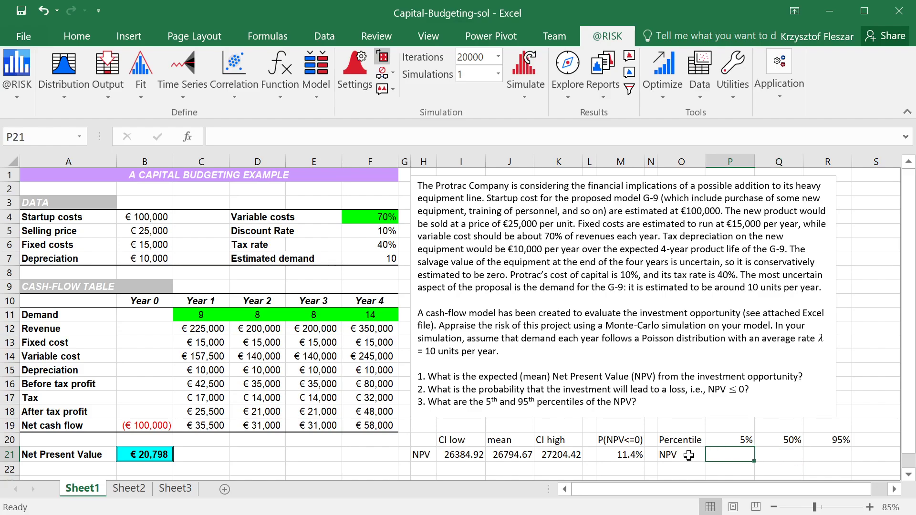
key(Up)
key(Right)
key(Down)
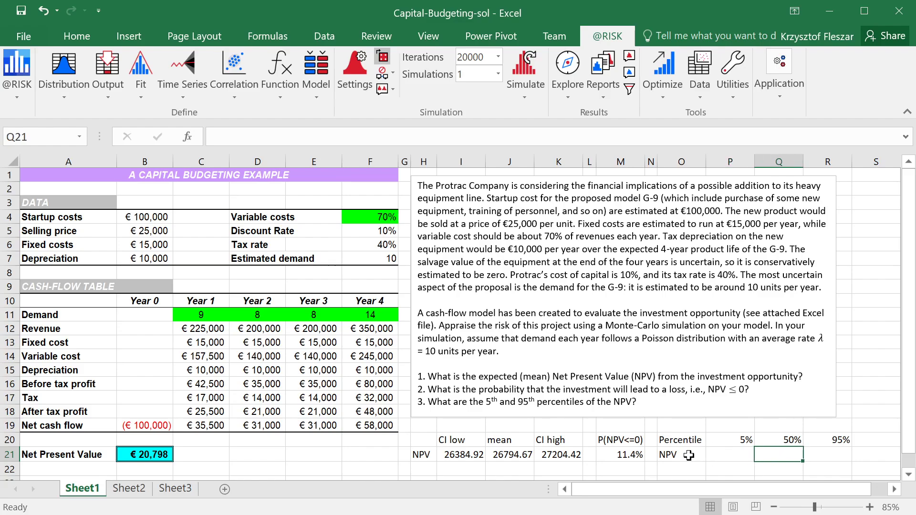
Insert the simulation result function RiskPercentile in P21, with B21 as the data source and P20 as the percent value.
key(Left)
key(Up)
key(Down)
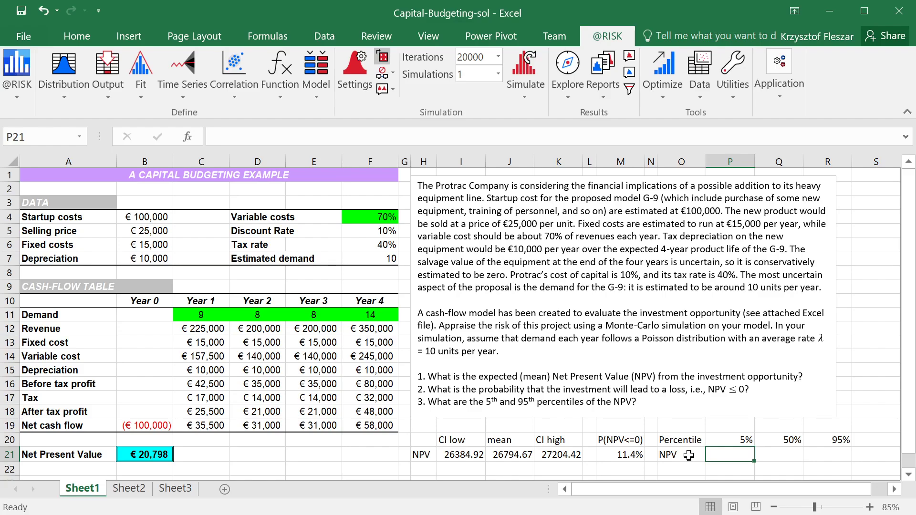
text(=)
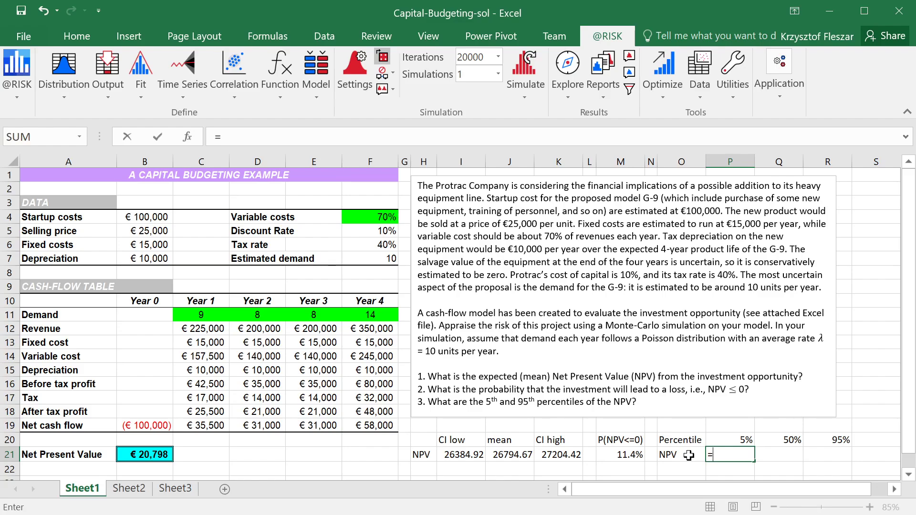
key(Escape)
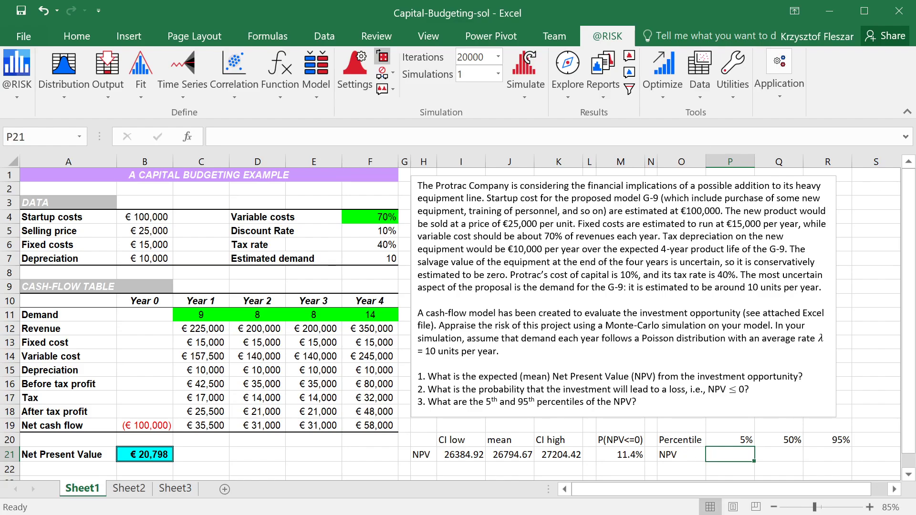
click(280, 72)
mouse_move(338, 330)
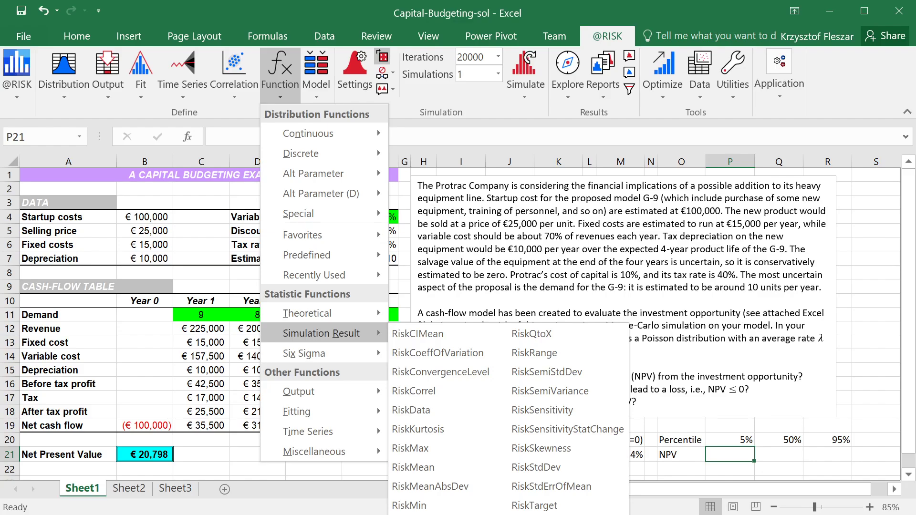
click(422, 514)
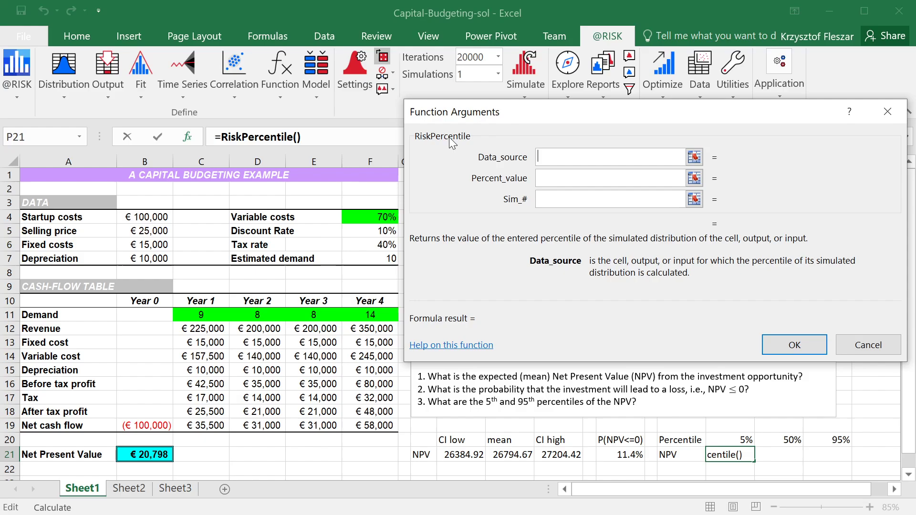
click(165, 454)
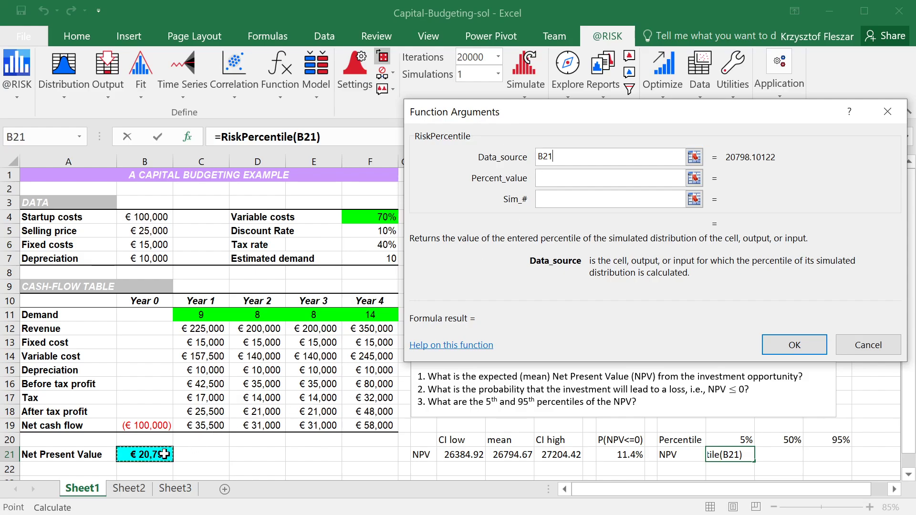
key(Tab)
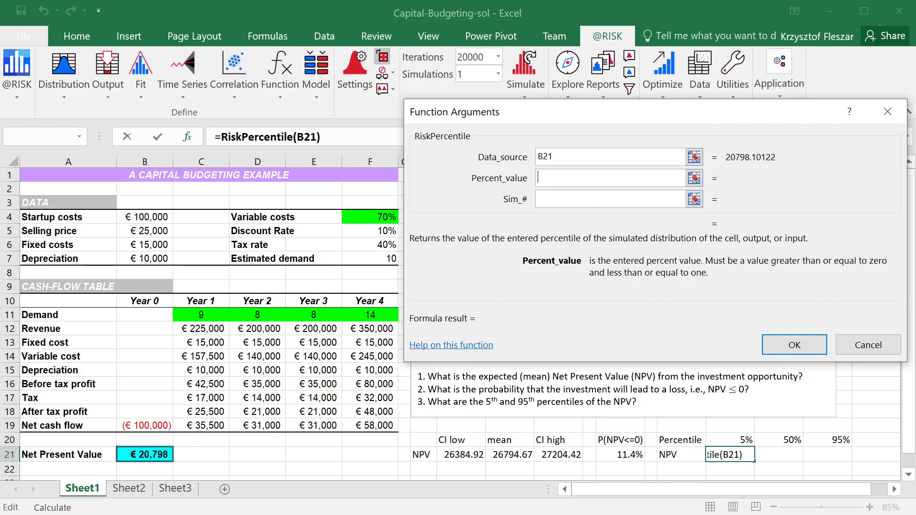
click(726, 439)
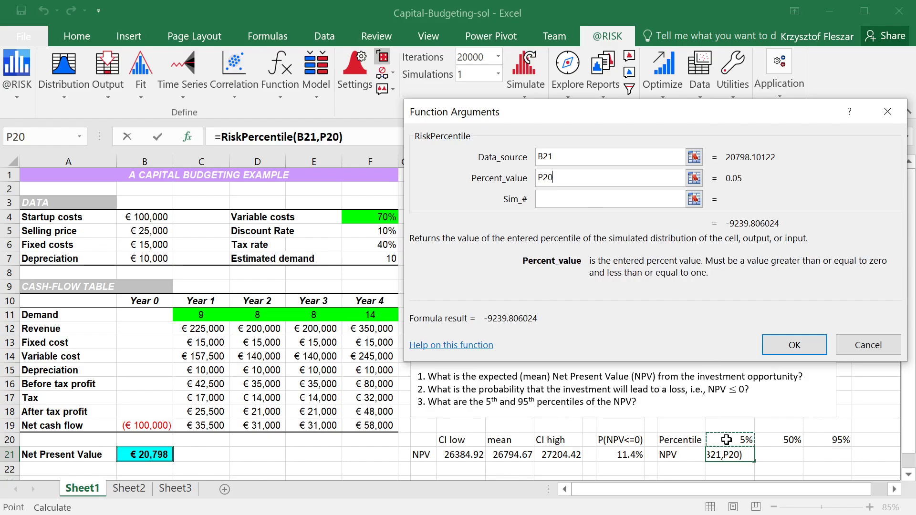
click(811, 347)
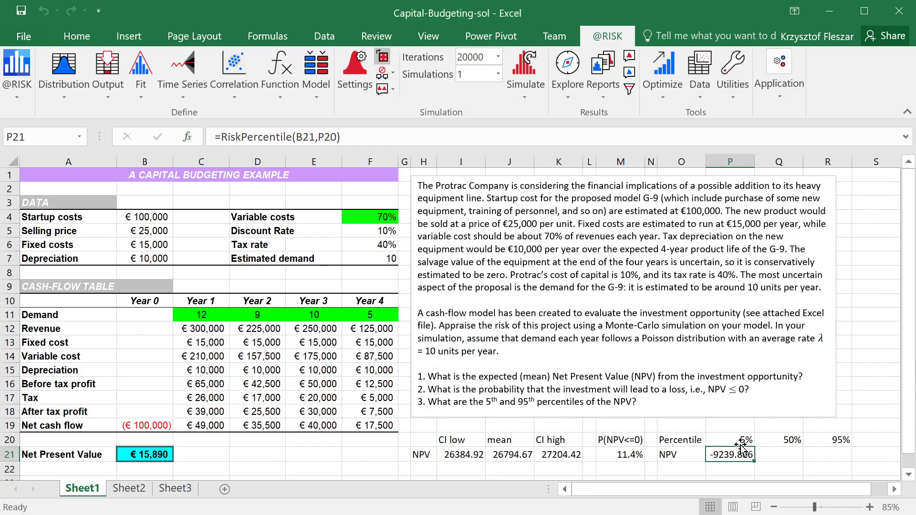
Make the B21 reference absolute in the P21 formula so it reads =RiskPercentile($B$21,P20).
key(Up)
double_click(719, 457)
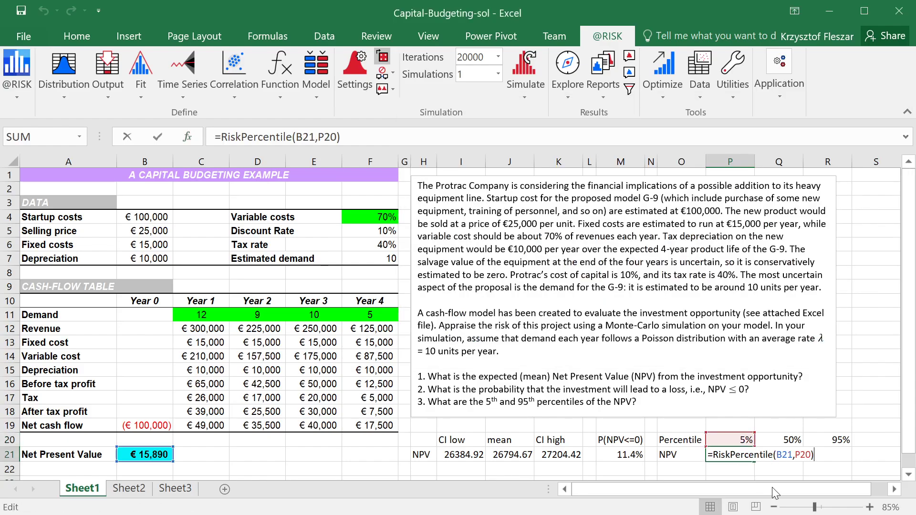
key(Left)
key(shift+Right)
key(shift+Right)
key(shift+Right)
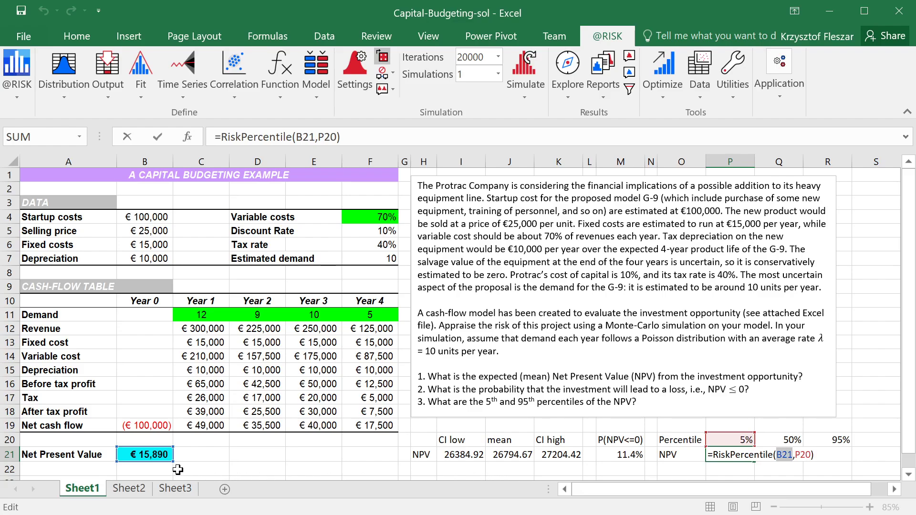
key(F4)
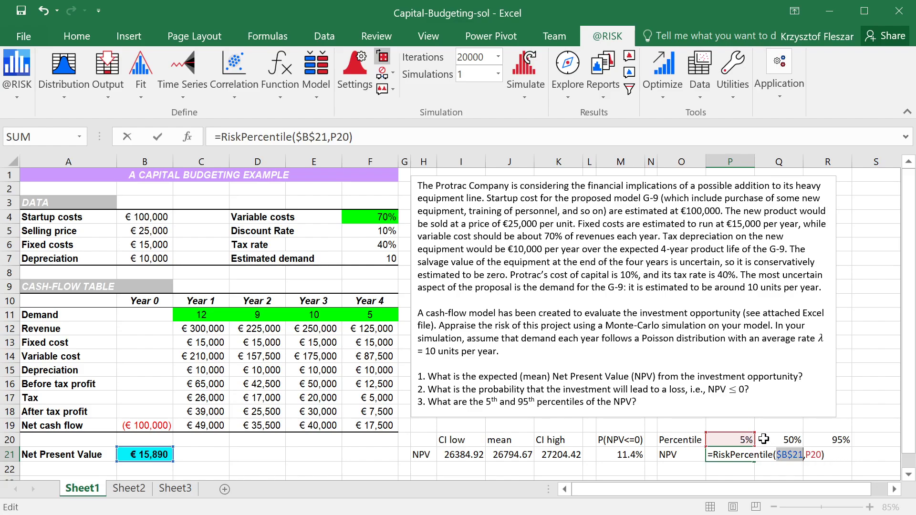
key(Return)
key(Up)
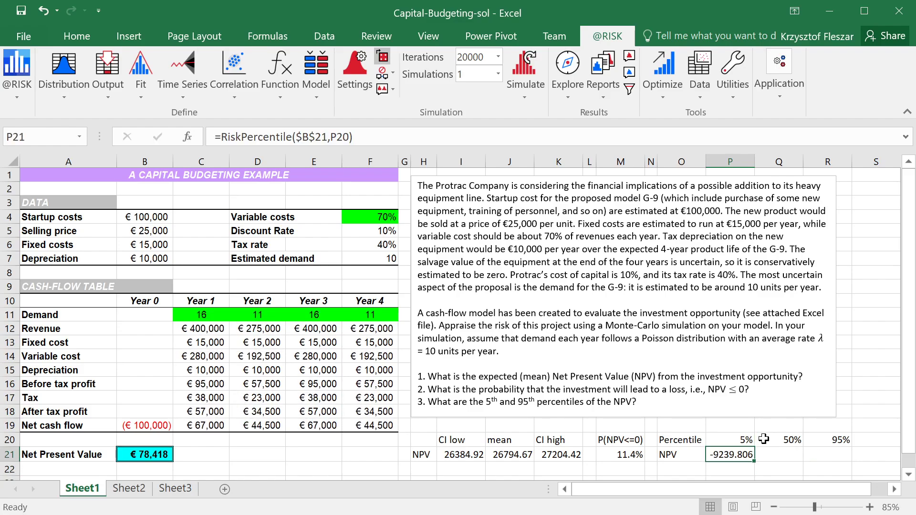
Copy the RiskPercentile formula from P21 into Q21 and R21.
key(ctrl+c)
key(Right)
key(shift+Right)
key(Return)
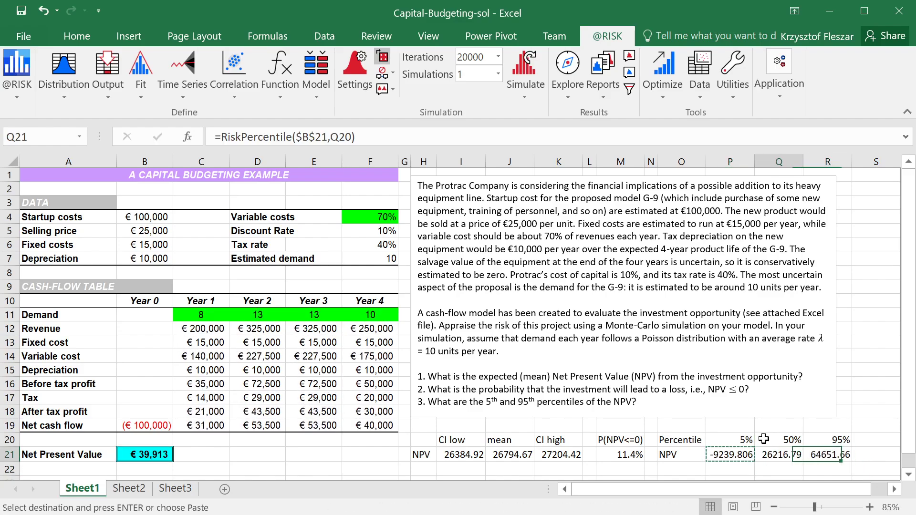
Examine the NPV percentile results in P21:R21 against their 5%, 50% and 95% headings.
click(764, 439)
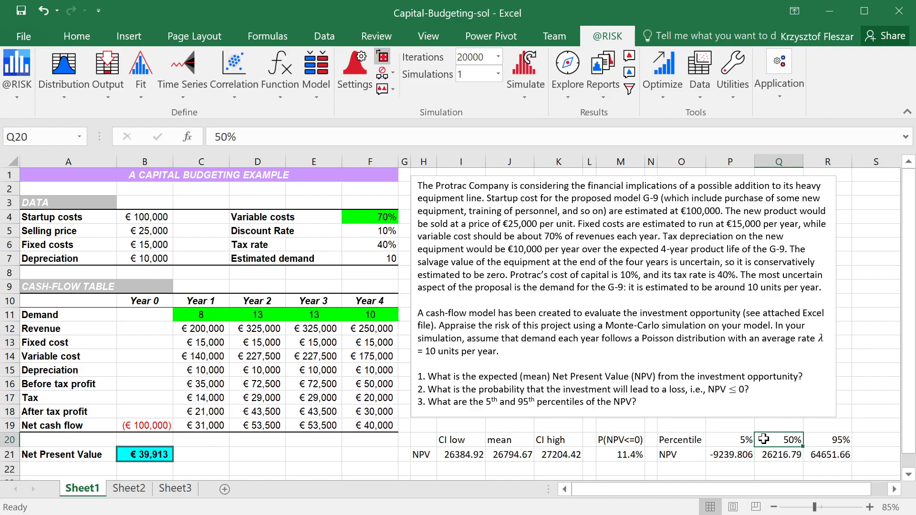
click(725, 457)
click(740, 435)
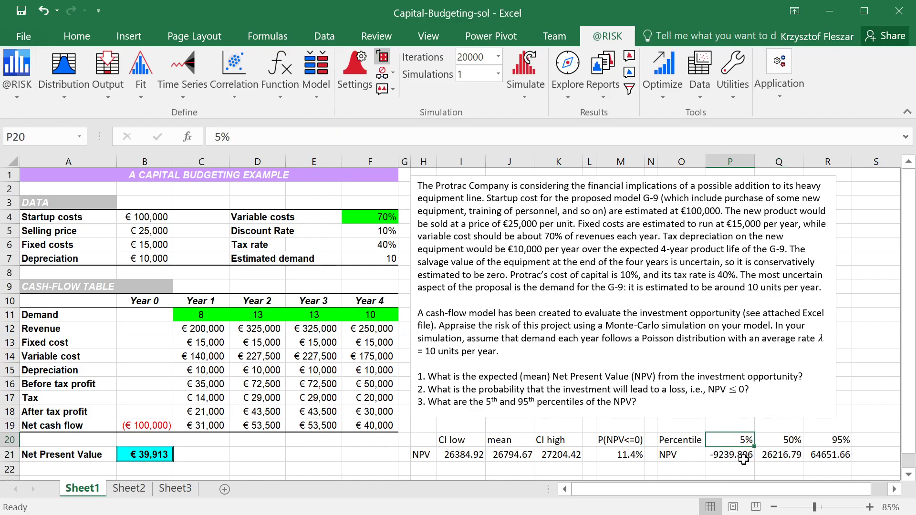
click(742, 456)
click(784, 456)
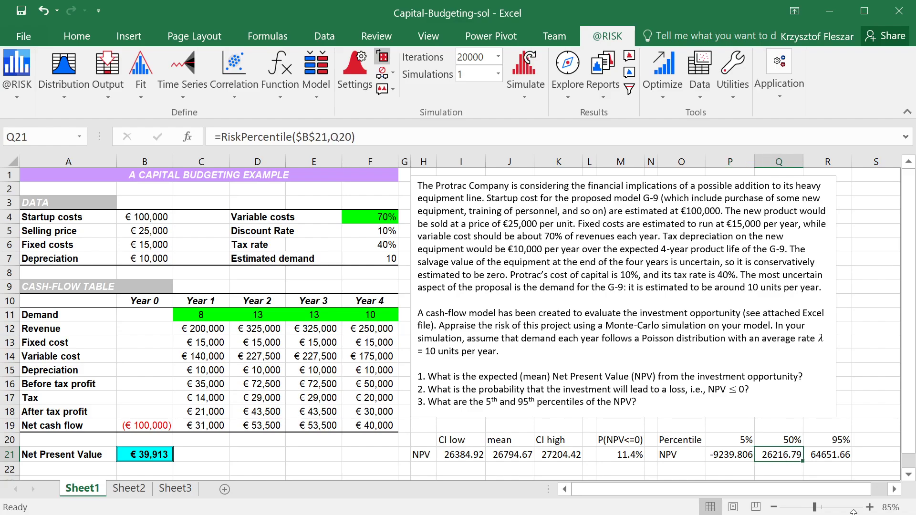
click(791, 438)
click(786, 456)
click(839, 454)
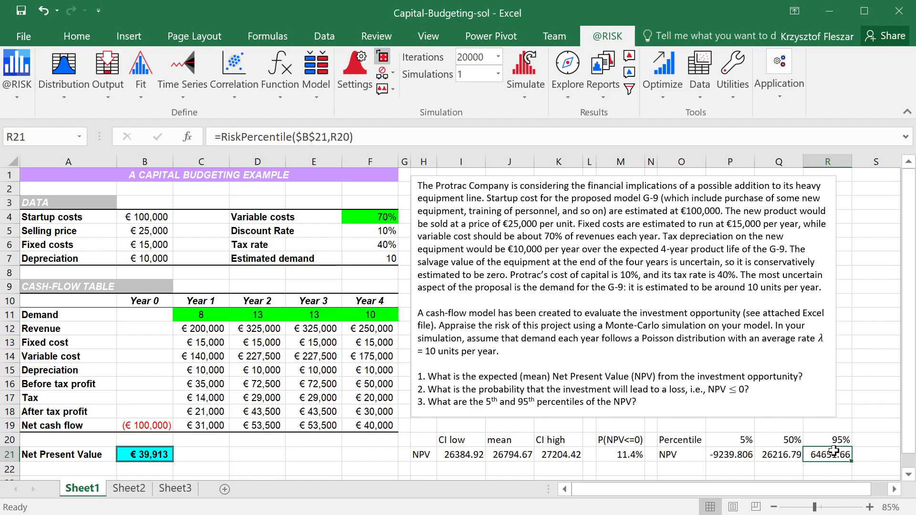
click(727, 457)
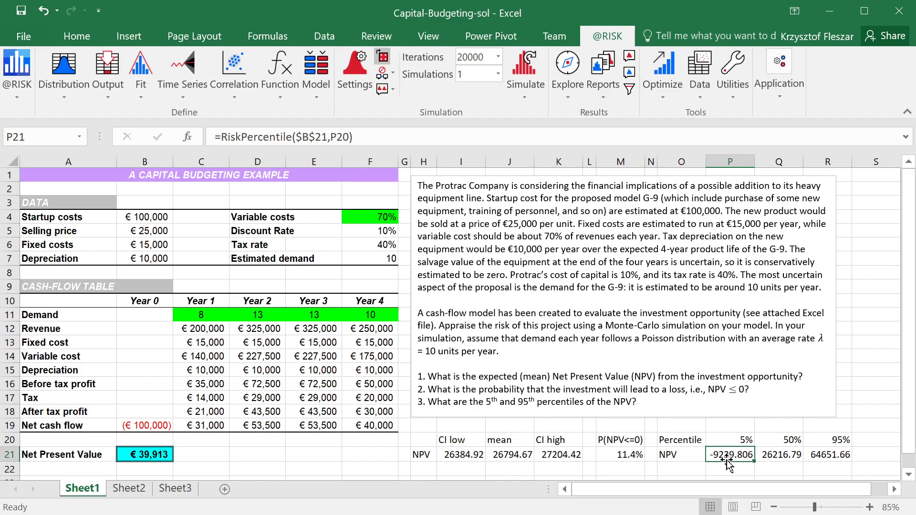
click(749, 443)
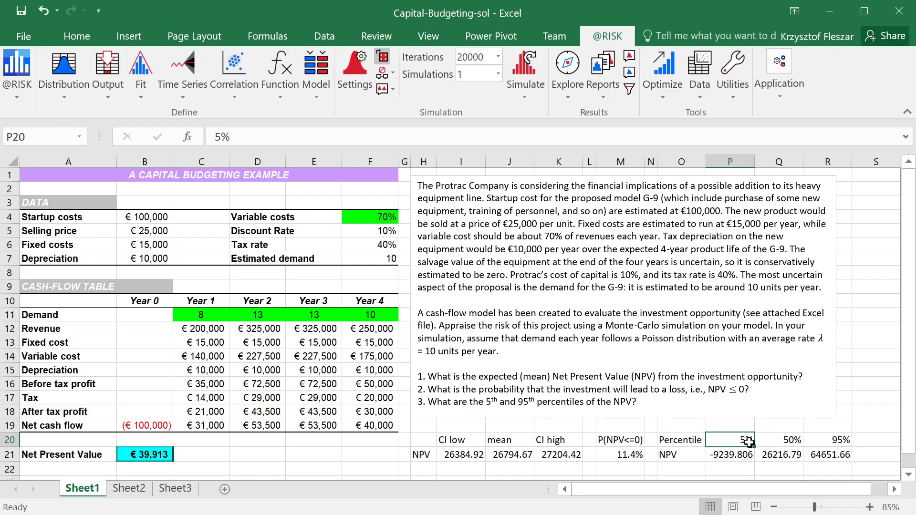
click(796, 439)
click(785, 455)
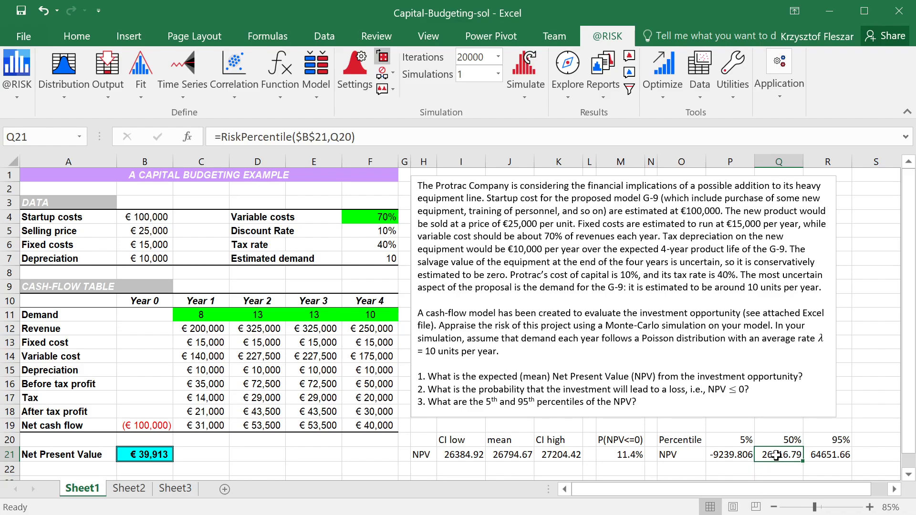
Compare the mean NPV in J21 with the 50th percentile in Q21, and enter the label "median" in Q19.
click(505, 456)
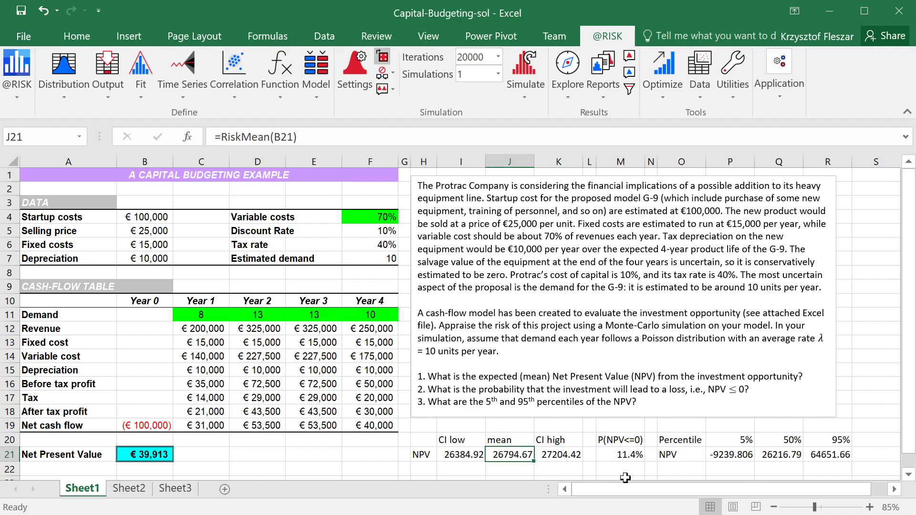
click(787, 454)
click(527, 451)
click(787, 457)
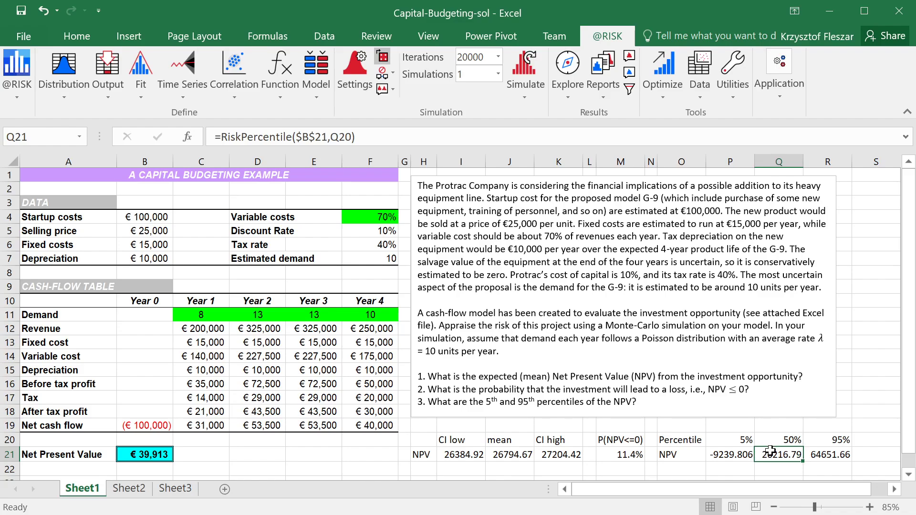
drag(787, 439, 787, 451)
key(Up)
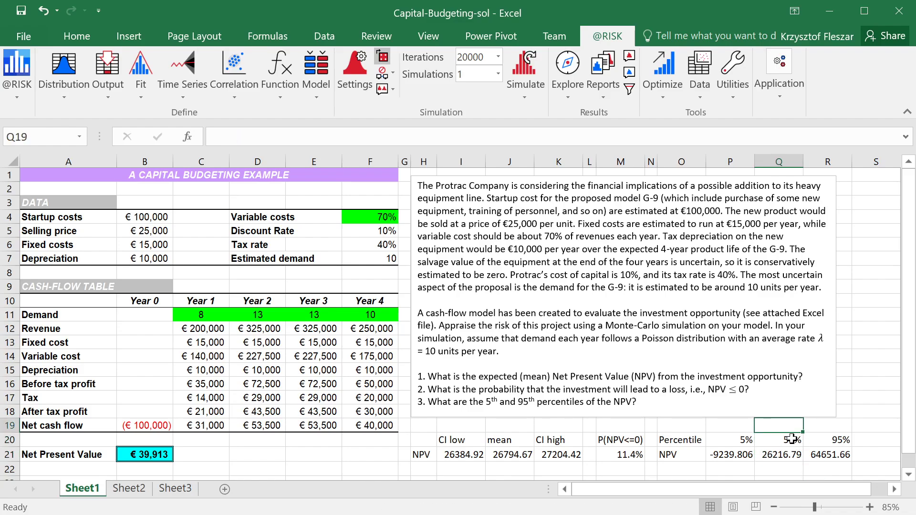
text(median)
key(Return)
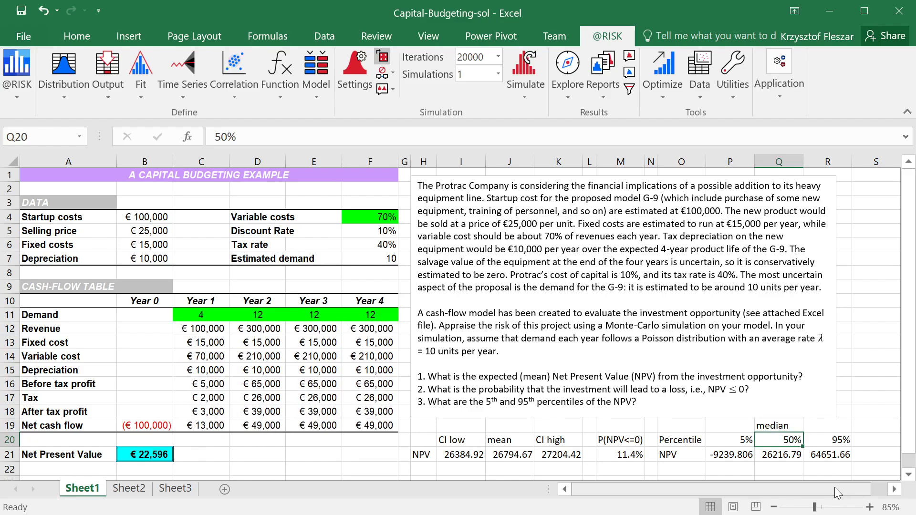
Compare the median NPV in Q21 with the mean in J21, and inspect the 95th and 5th percentile formulas in R21 and P21.
click(775, 458)
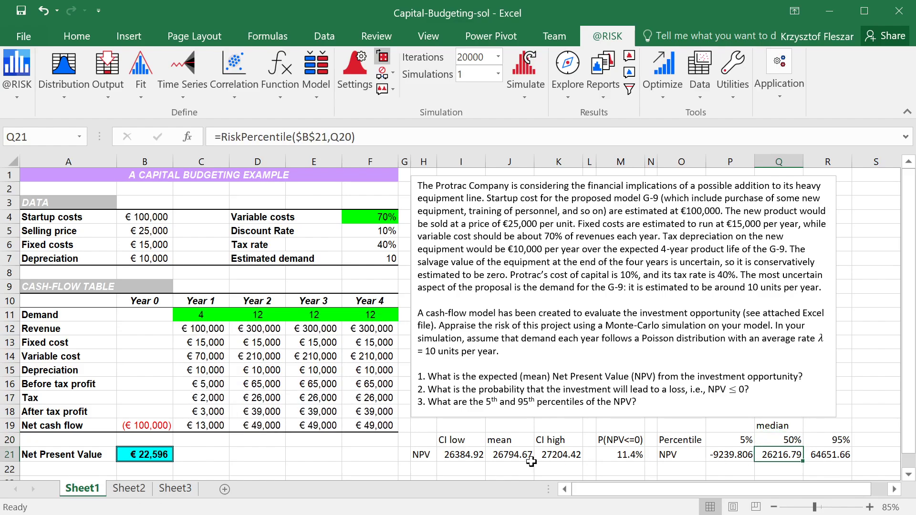
click(517, 456)
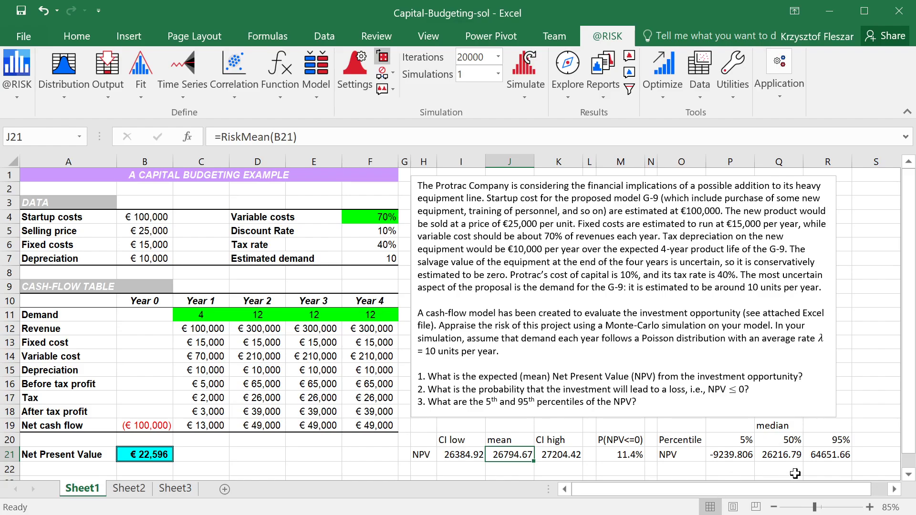
click(825, 453)
click(832, 441)
click(836, 451)
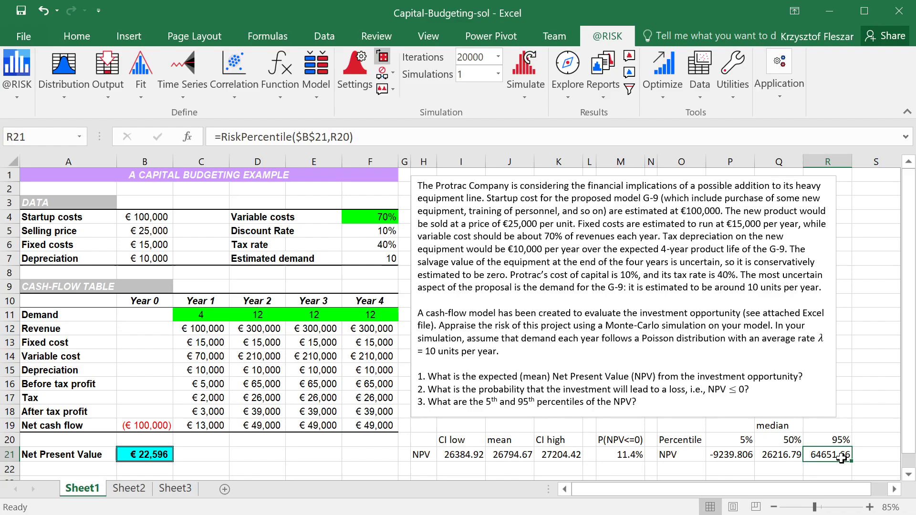
click(828, 442)
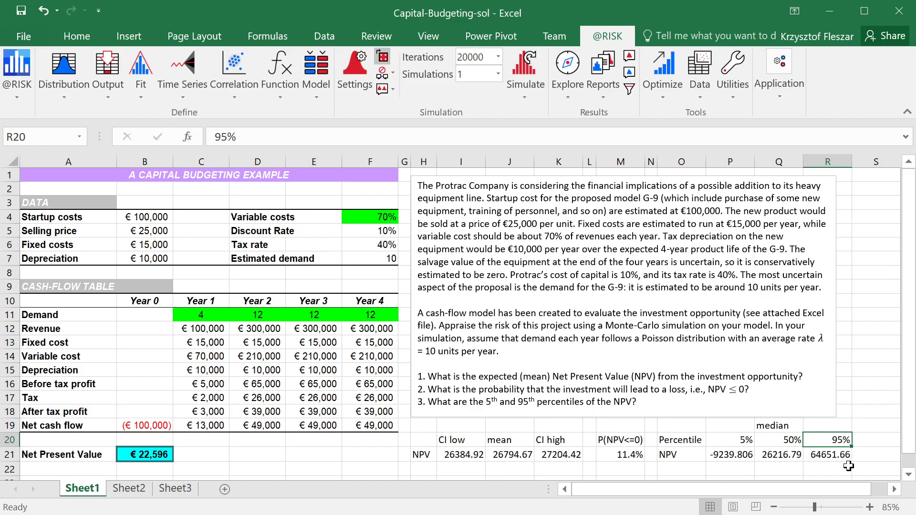
click(747, 456)
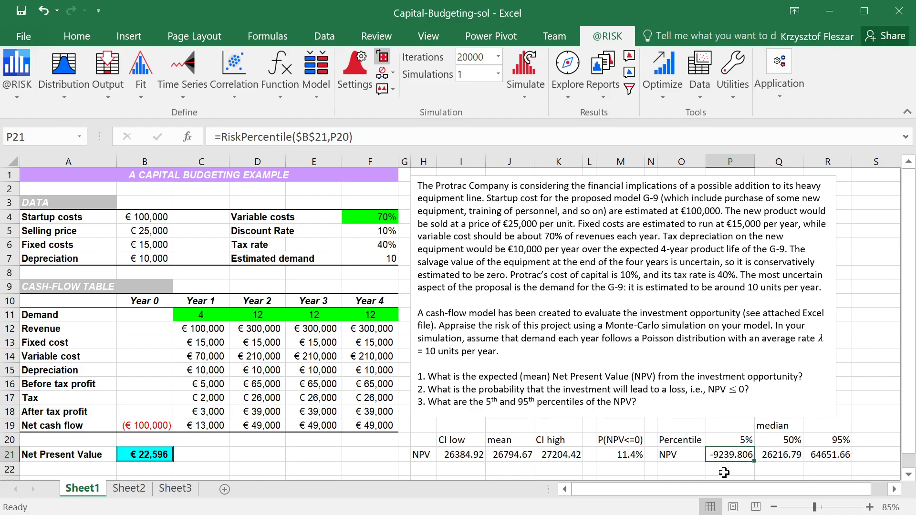
Review the percentile table in O20:R21, including the median column, as the answer to question 3.
click(828, 426)
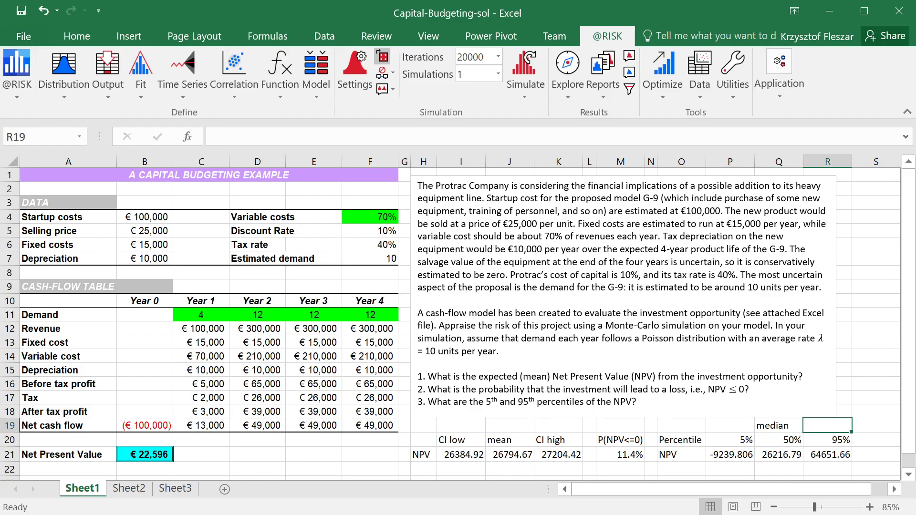
drag(638, 402, 418, 402)
click(669, 440)
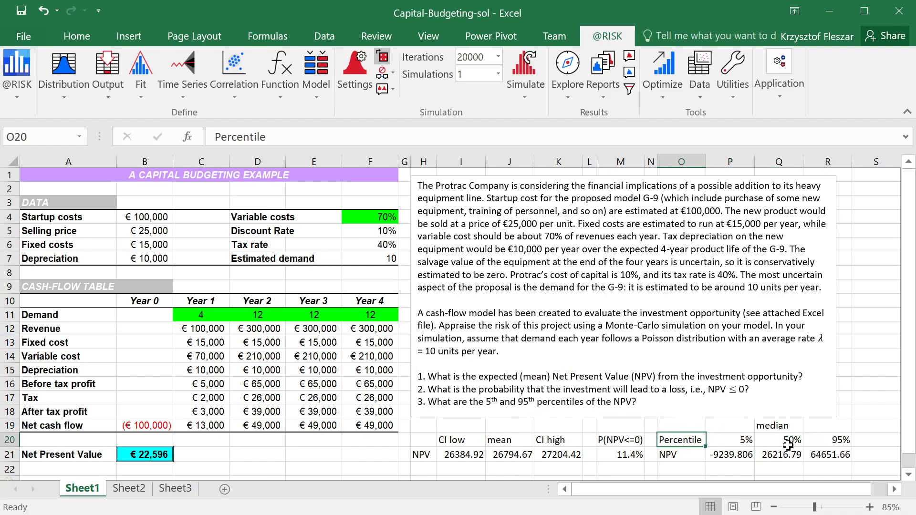
click(788, 443)
drag(788, 426, 789, 456)
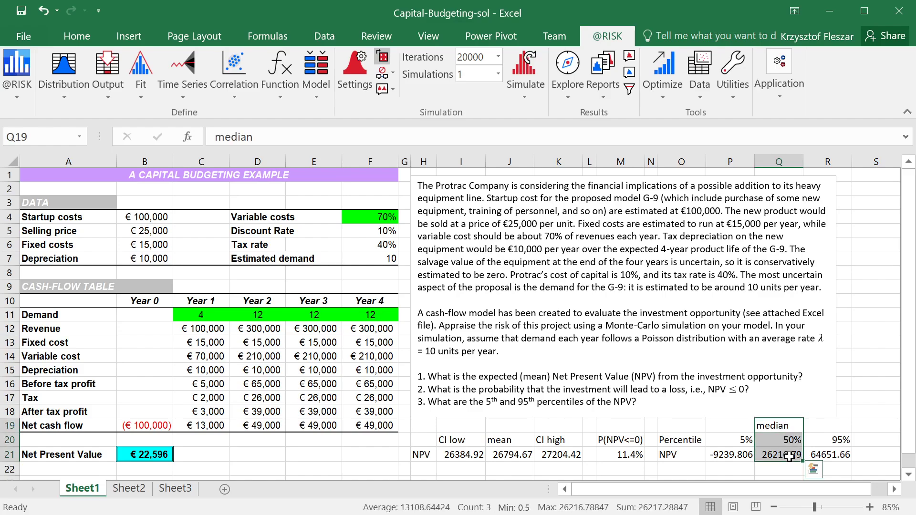
click(790, 456)
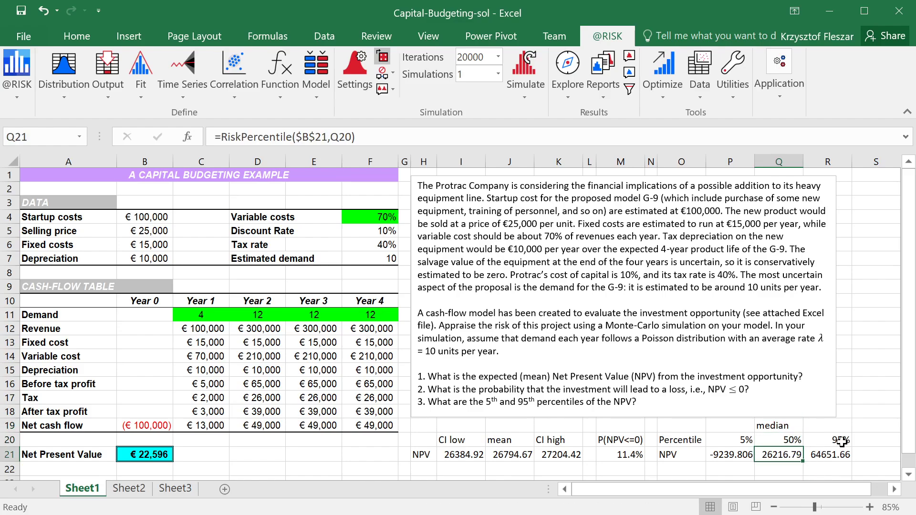
key(Right)
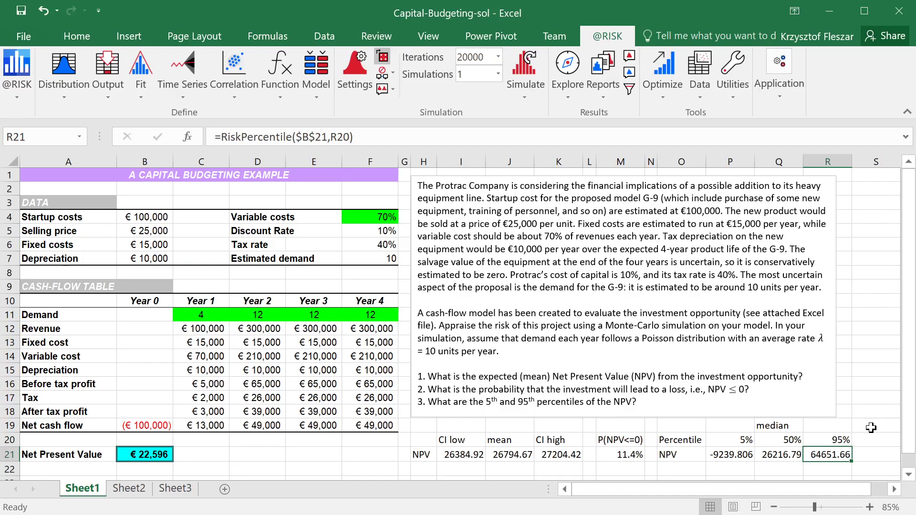
drag(721, 455, 826, 466)
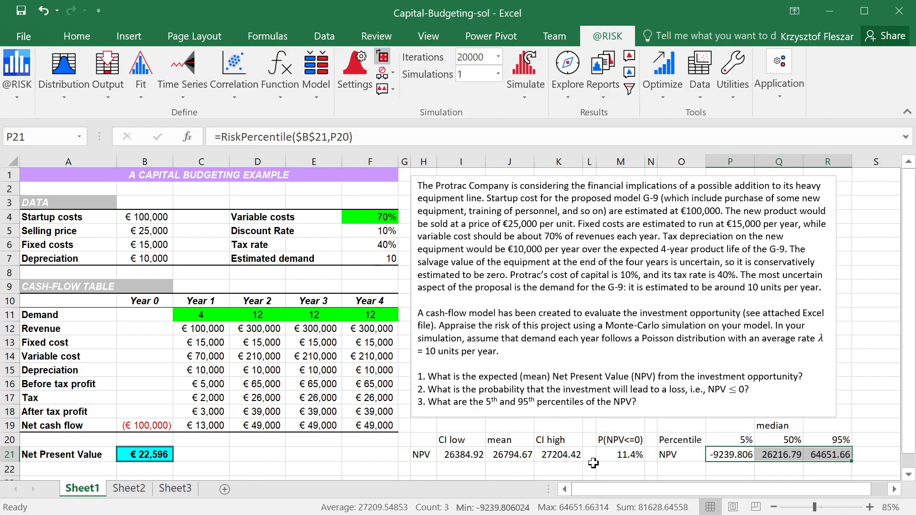
right_click(161, 454)
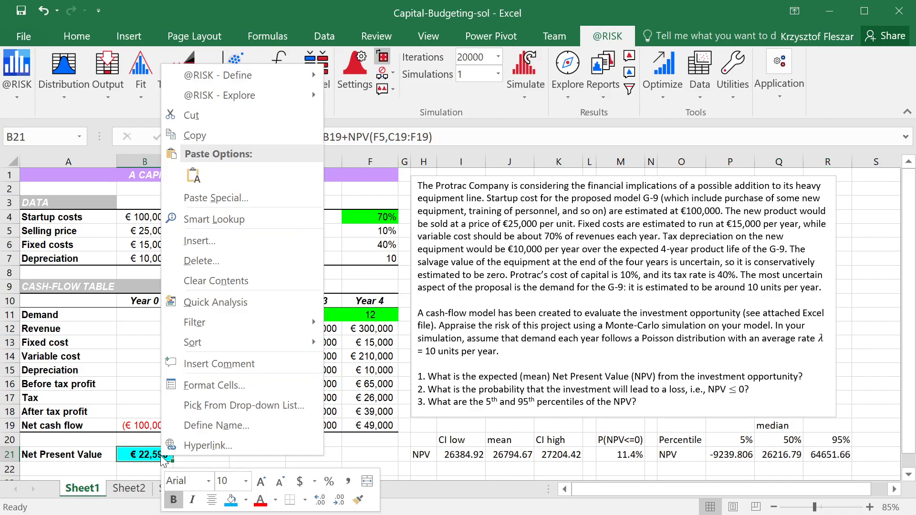
mouse_move(251, 95)
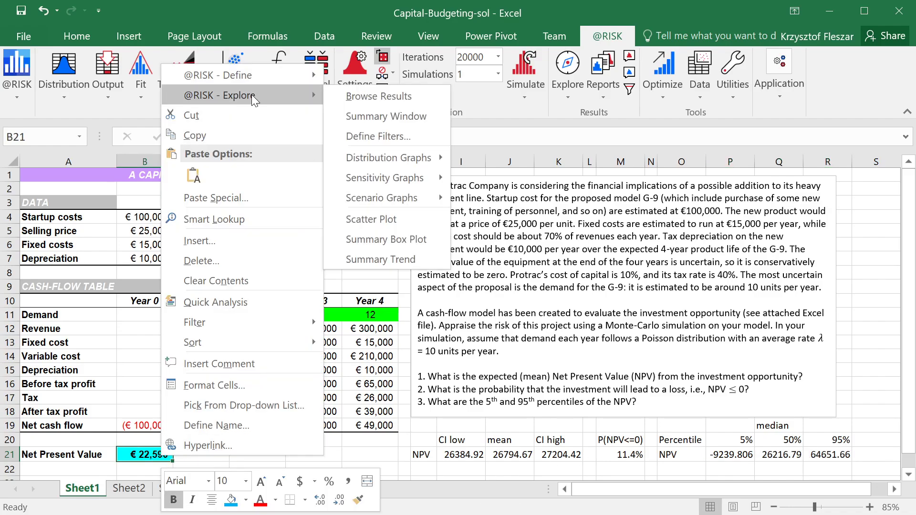
click(376, 97)
drag(503, 187, 468, 98)
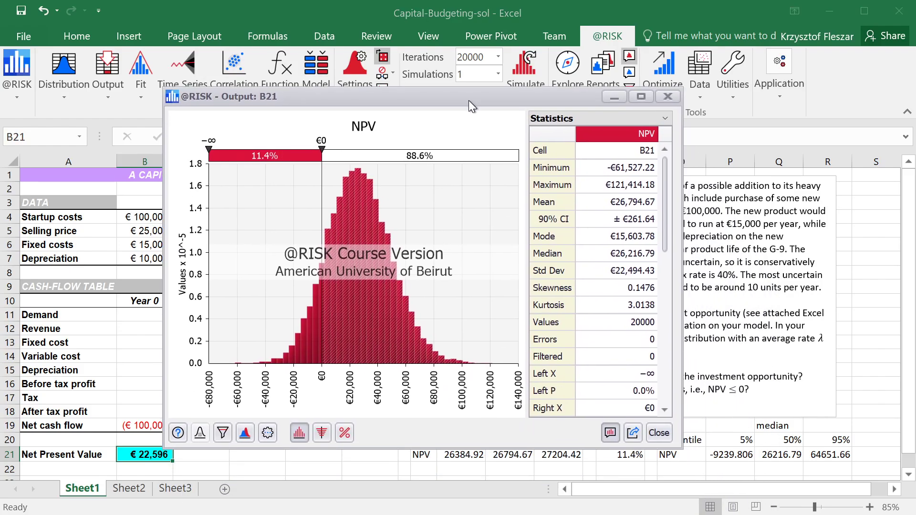
click(625, 201)
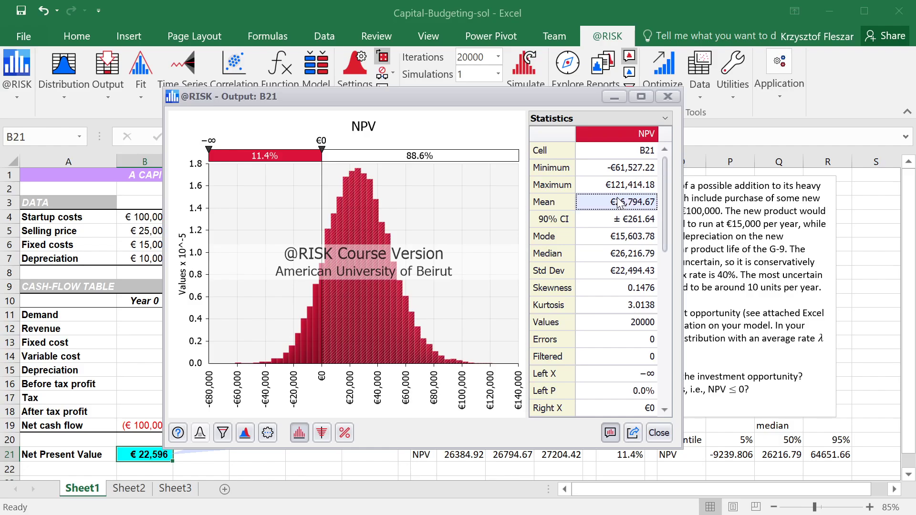
click(611, 185)
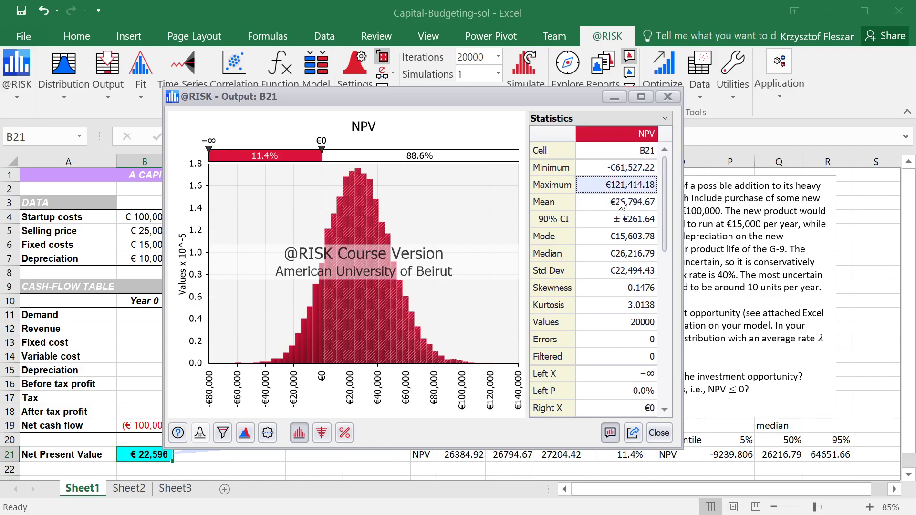
click(622, 222)
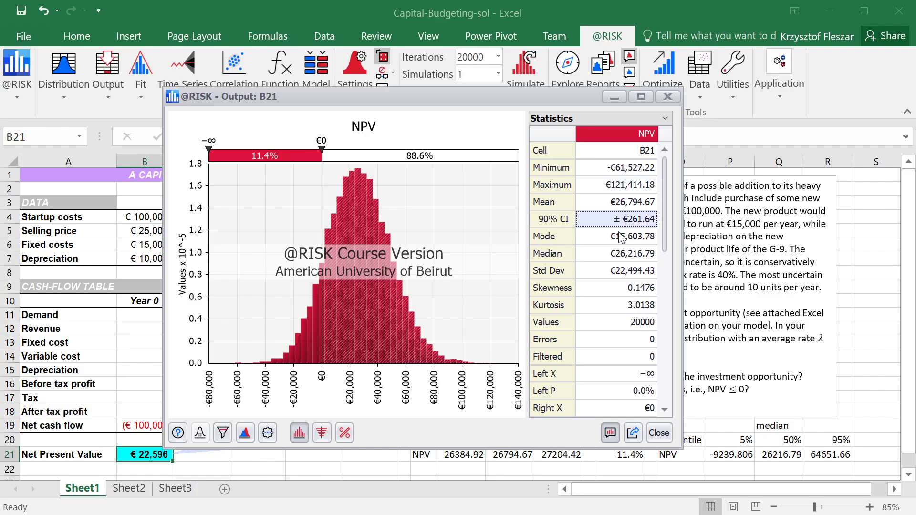
click(618, 258)
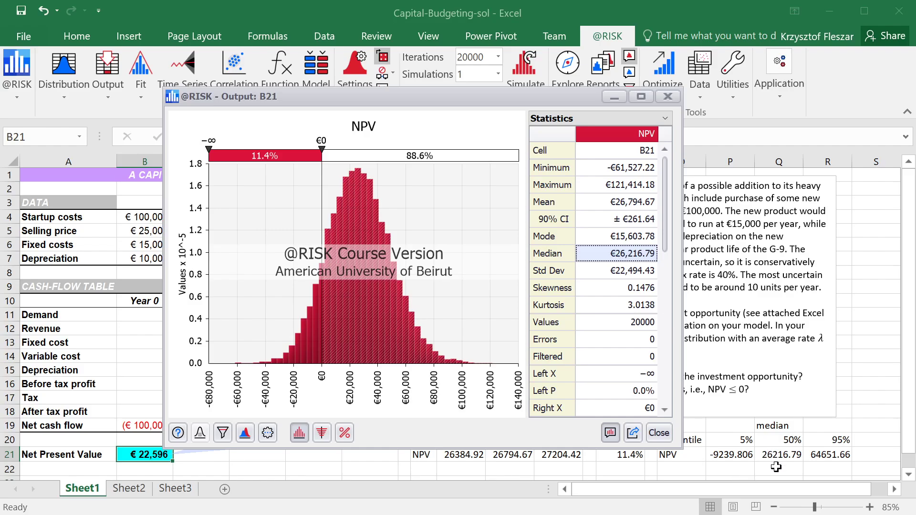
Check the 5%, 50% and 95% percentiles in the NPV output statistics against P21:R21, and close the results window.
drag(665, 237, 663, 336)
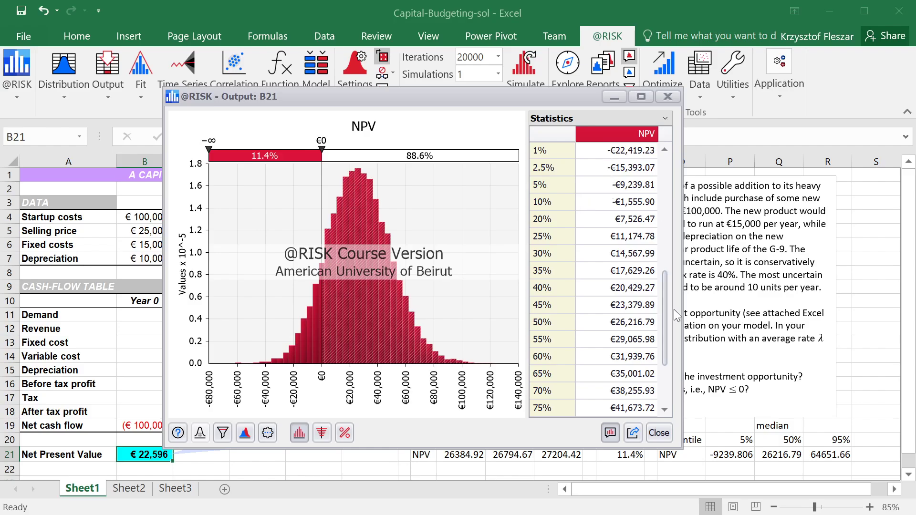
drag(667, 308, 665, 297)
click(621, 187)
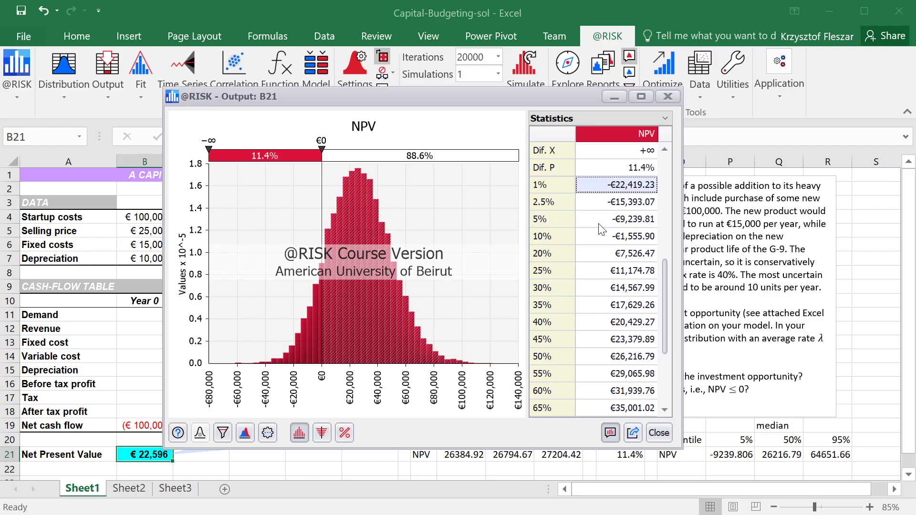
click(611, 222)
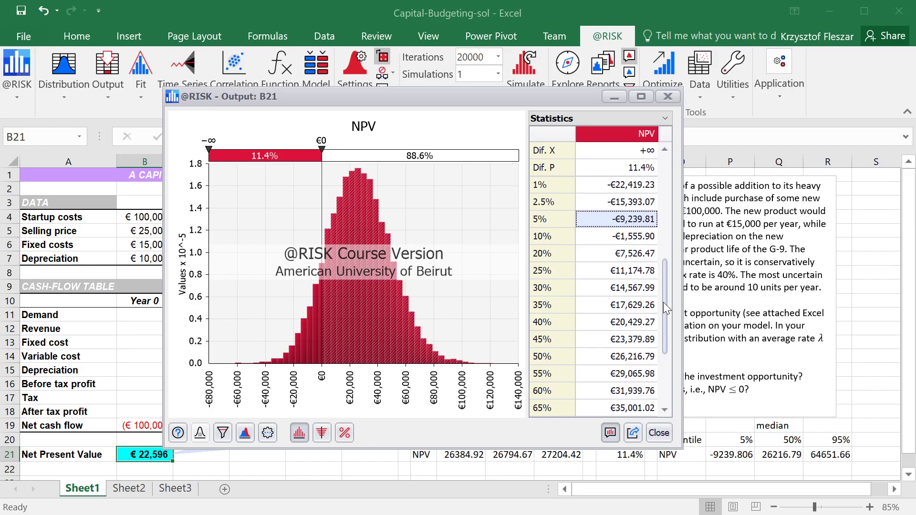
scroll(669, 307, down, 3)
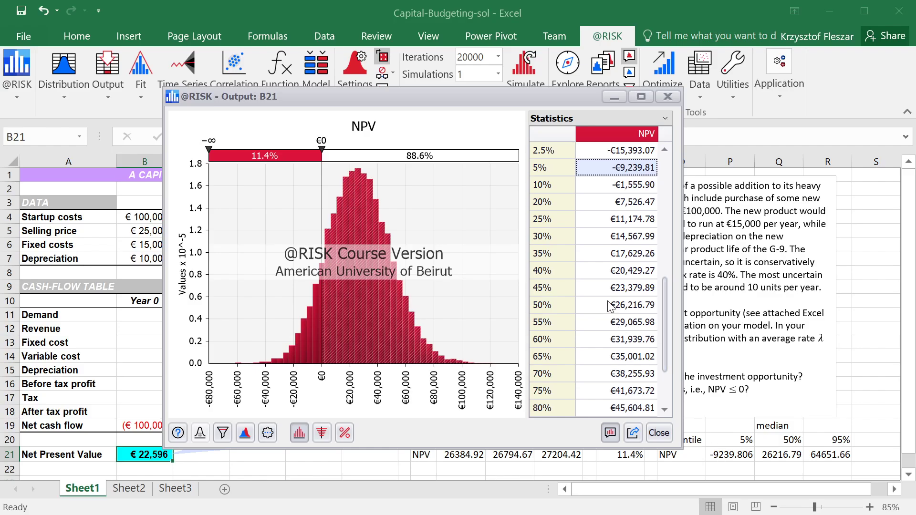
click(609, 306)
drag(663, 314, 671, 353)
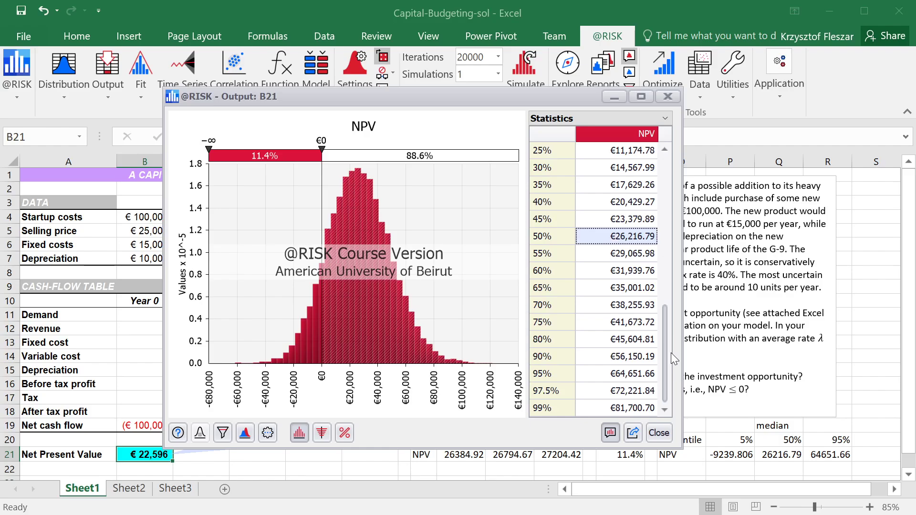
click(619, 373)
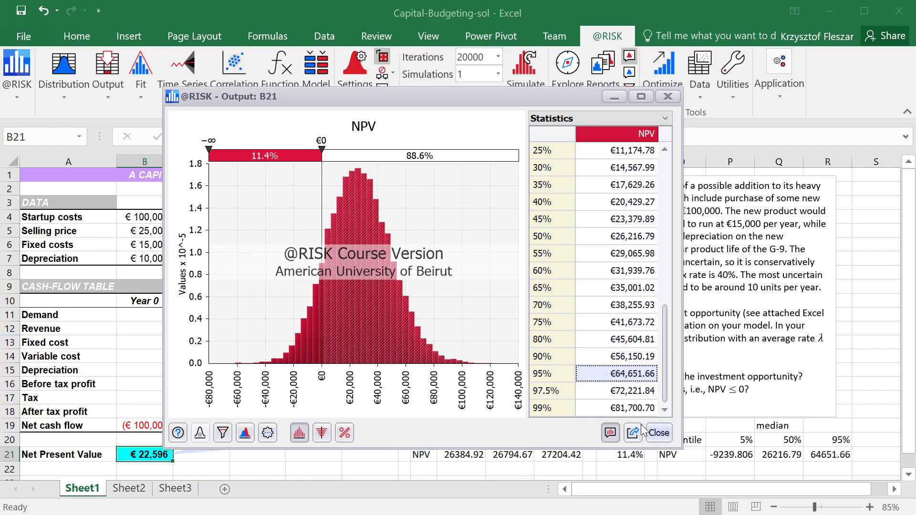
drag(667, 346, 663, 148)
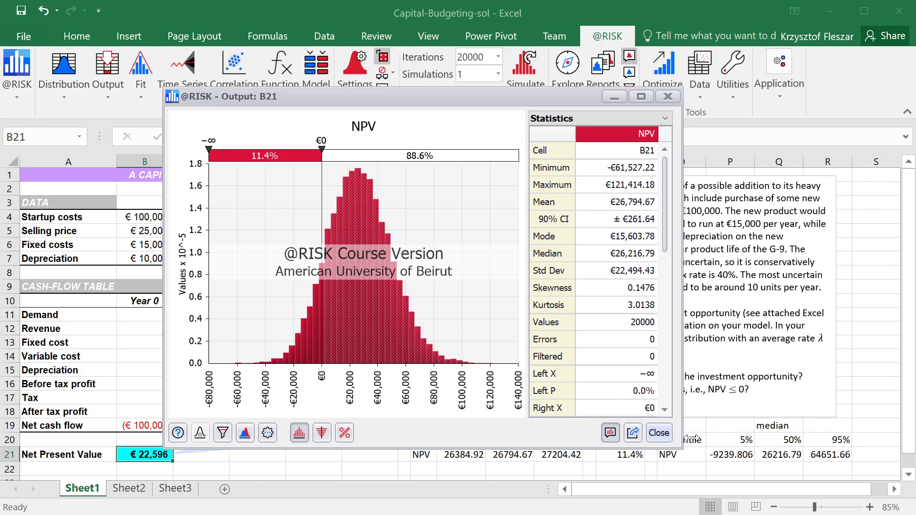
click(660, 435)
click(809, 455)
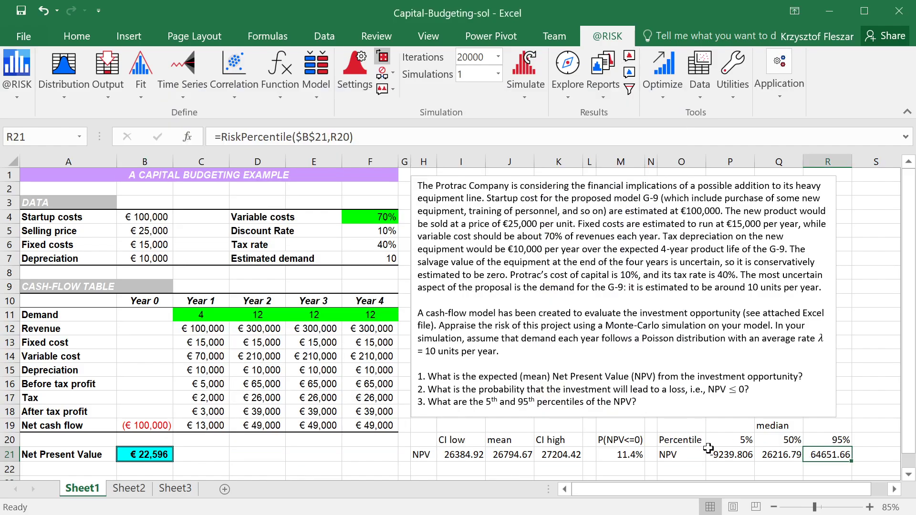
click(736, 470)
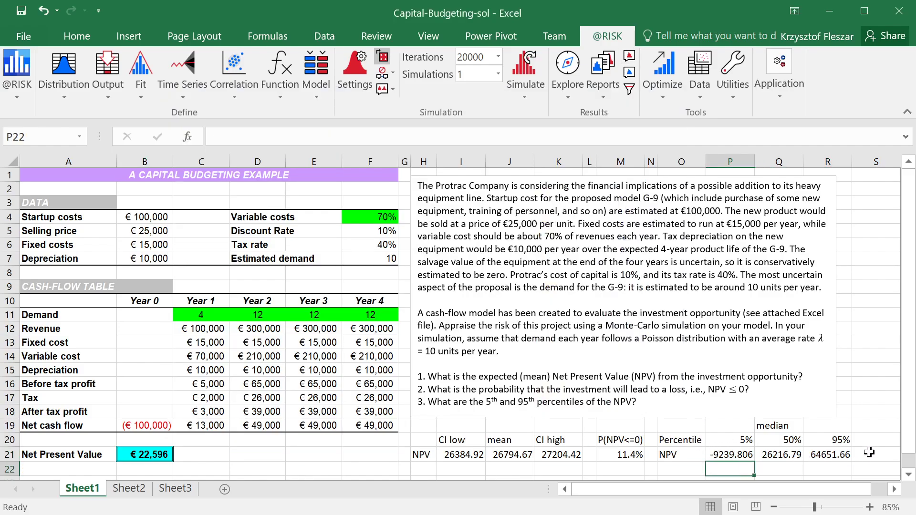
click(860, 424)
click(826, 427)
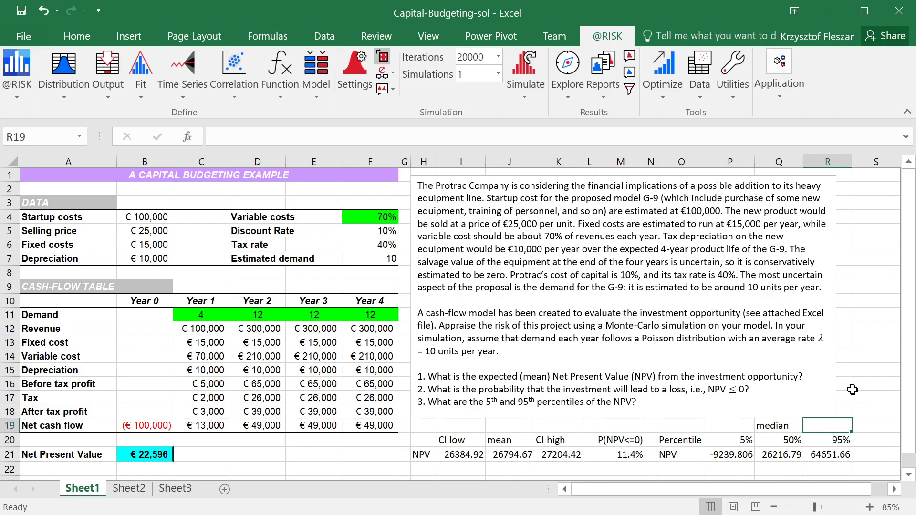